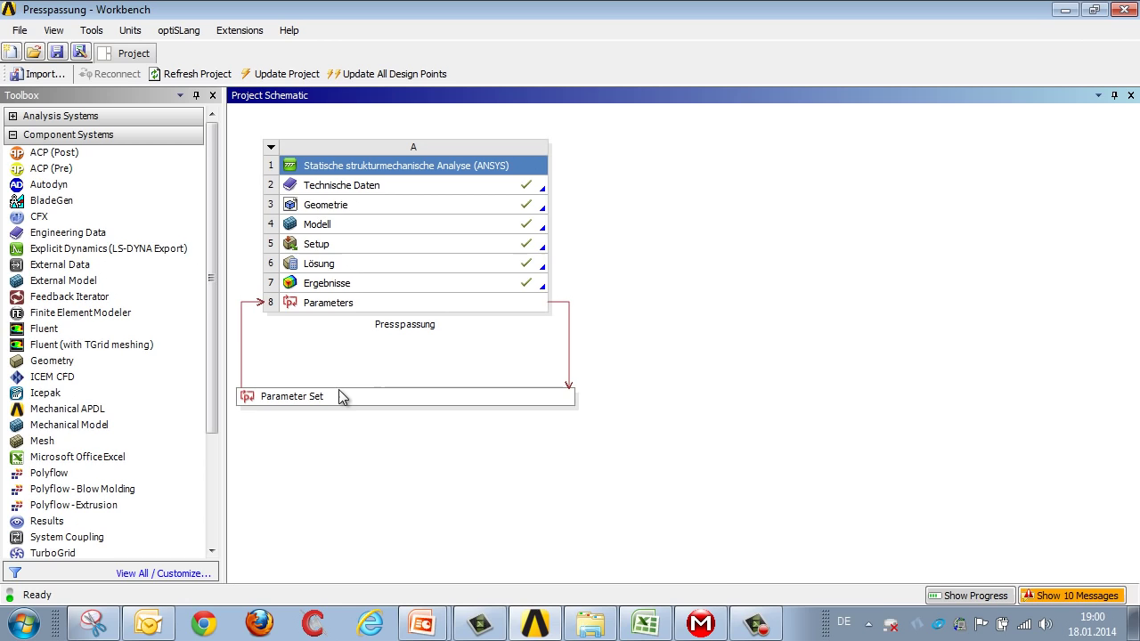
In presspassung.xlsx, name the 800 Nm torque range C4:D4 'Moment_DS'
{"action": "mouse_move", "coordinate": [648, 631]}
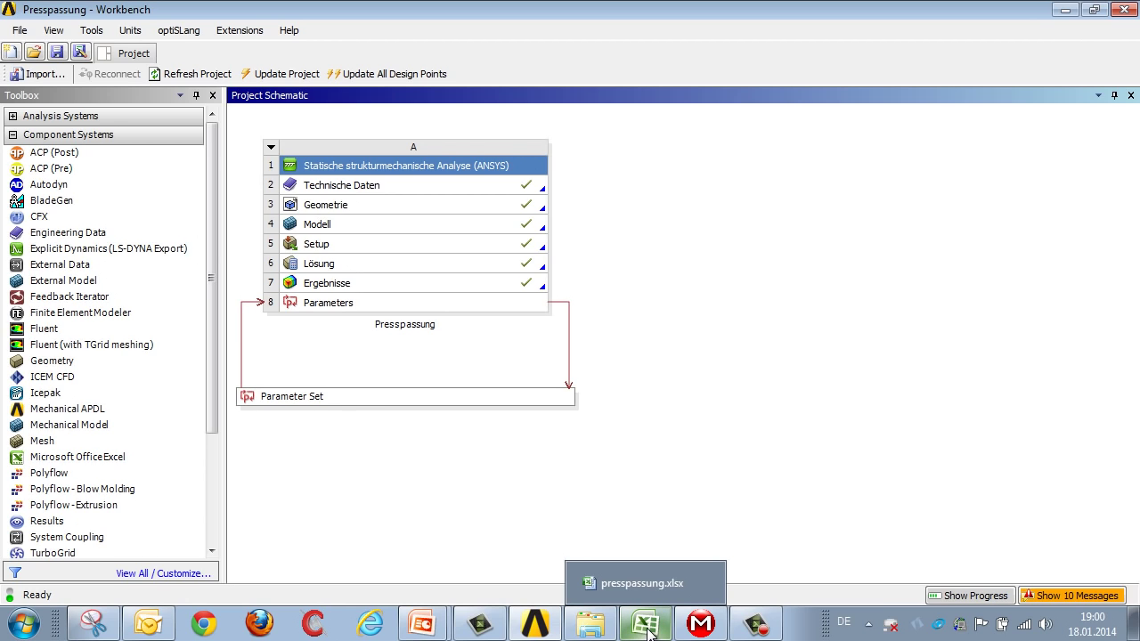
{"action": "left_click", "coordinate": [647, 631]}
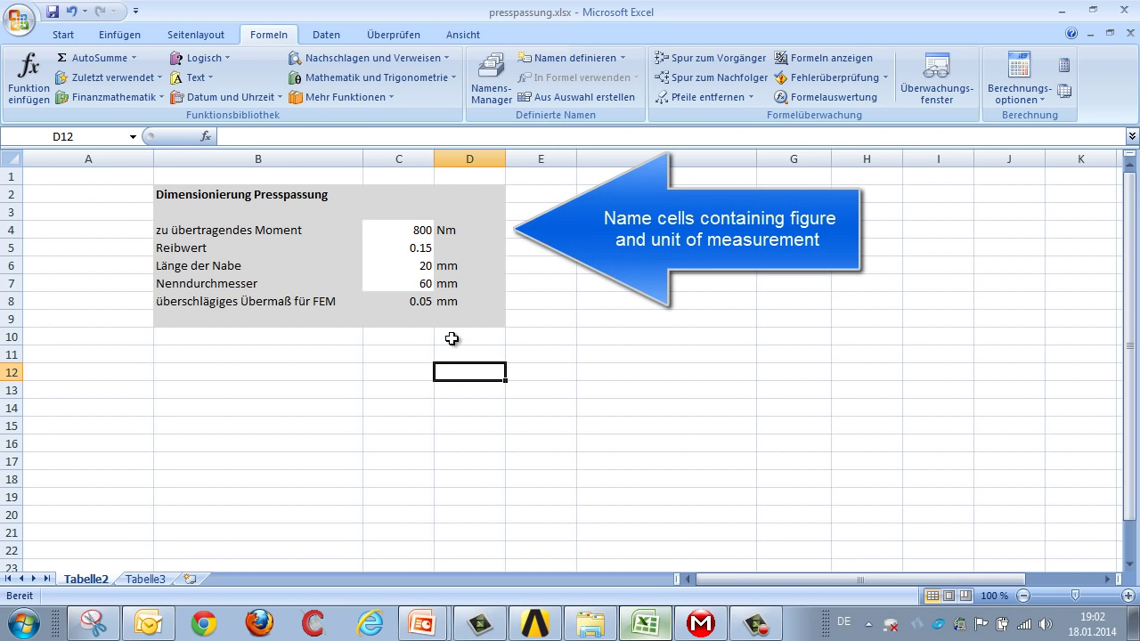
{"action": "left_click_drag", "start_coordinate": [406, 230], "coordinate": [443, 229]}
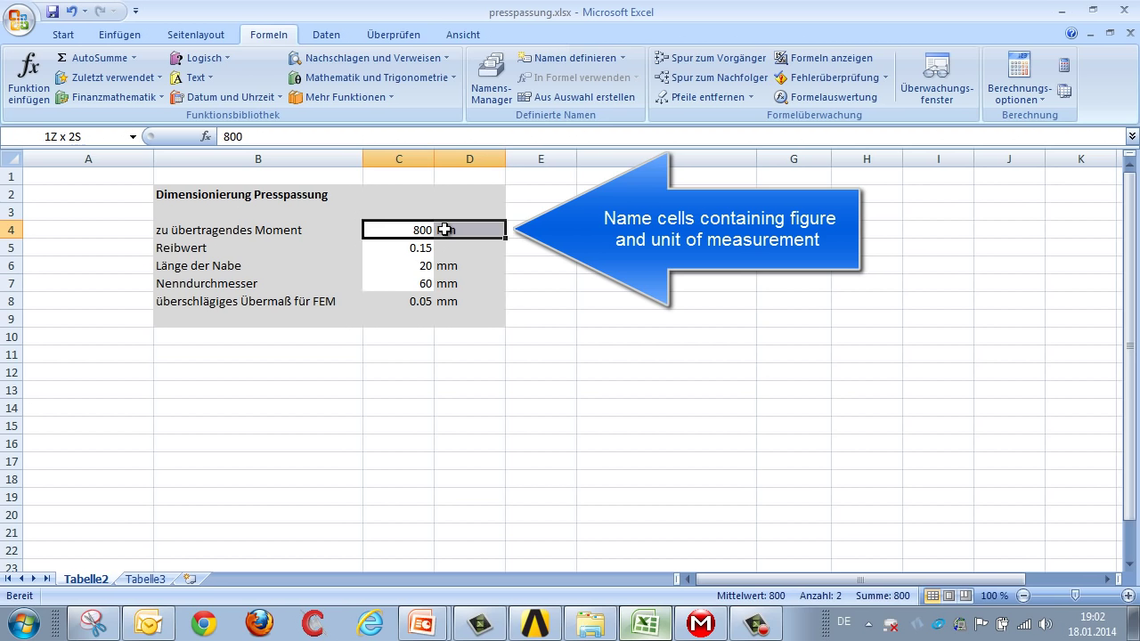
{"action": "left_click_drag", "start_coordinate": [444, 230], "coordinate": [443, 230]}
{"action": "right_click", "coordinate": [445, 230]}
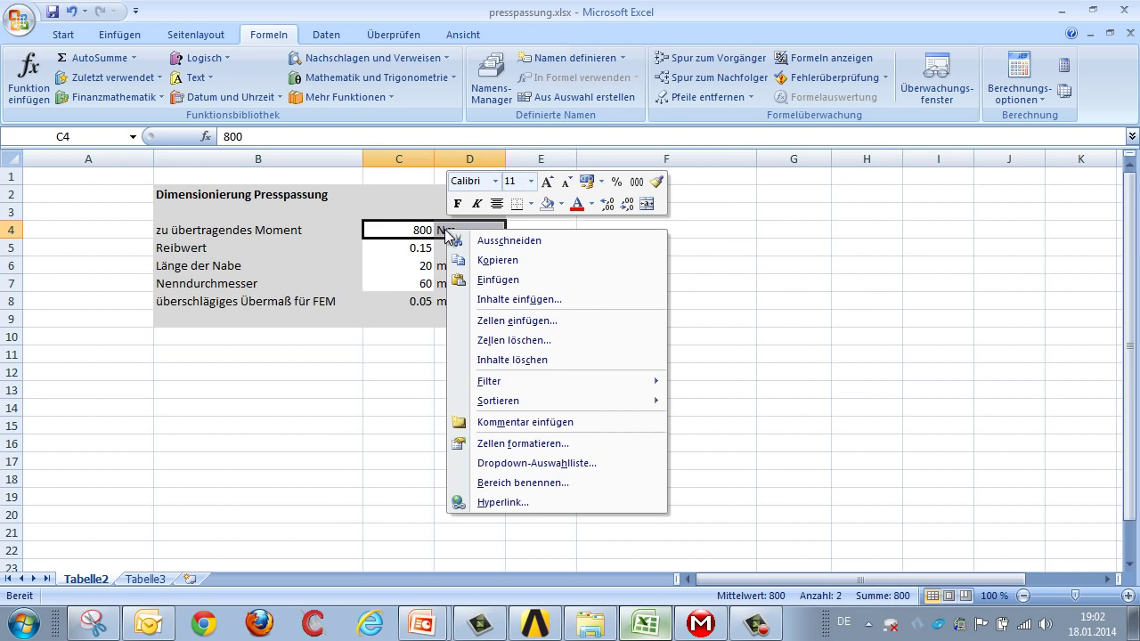
{"action": "left_click", "coordinate": [517, 483]}
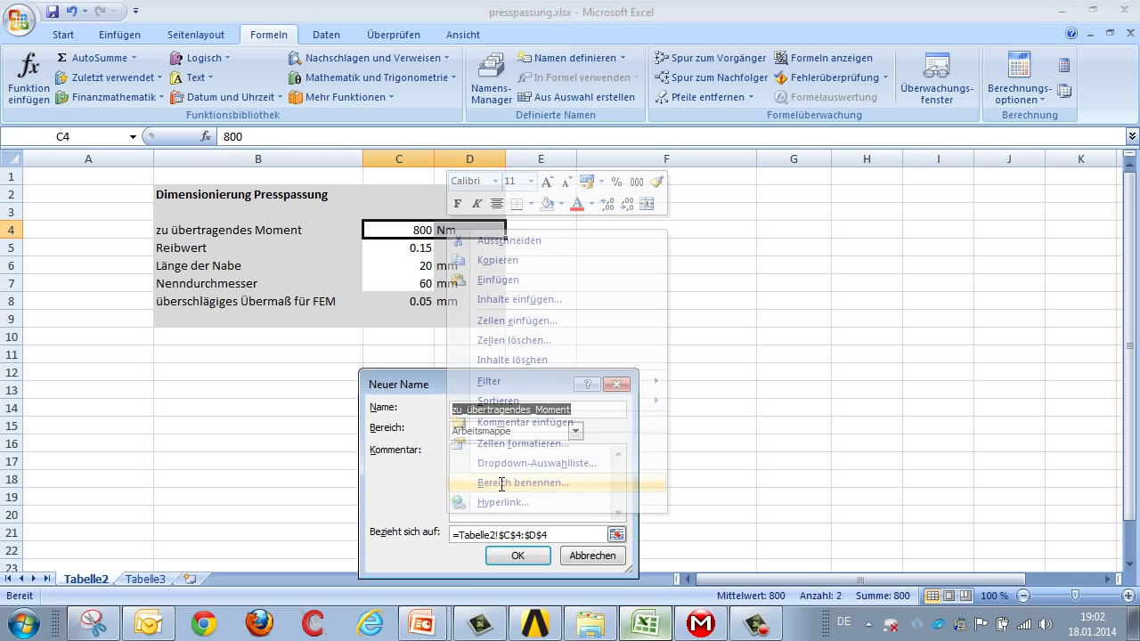
{"action": "type", "text": "Moment_DS"}
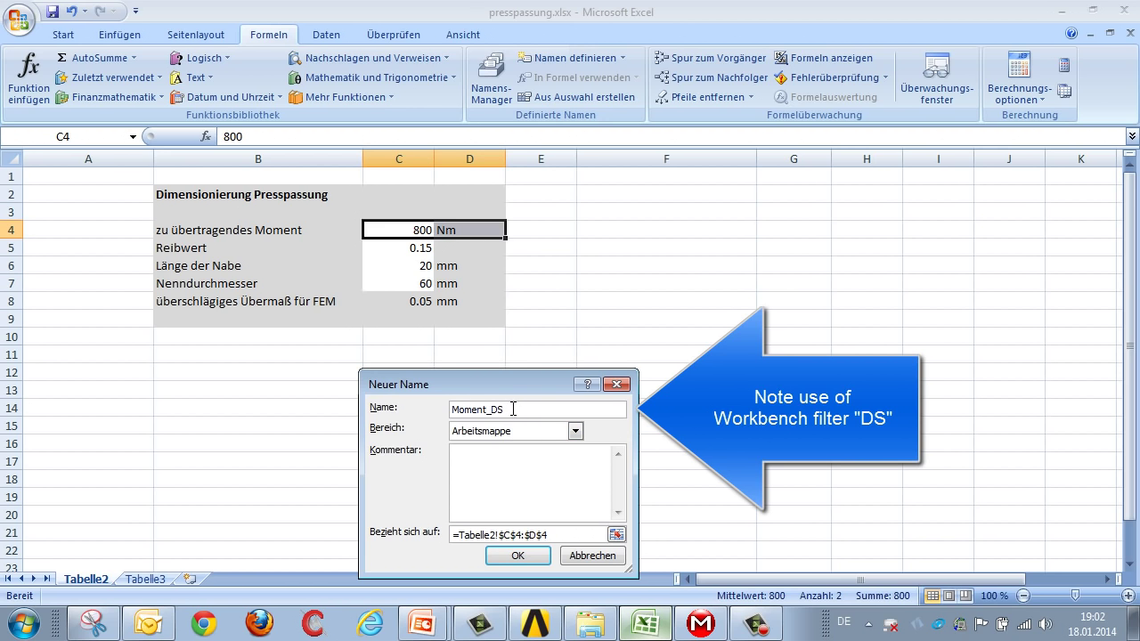
{"action": "left_click_drag", "start_coordinate": [505, 412], "coordinate": [493, 416]}
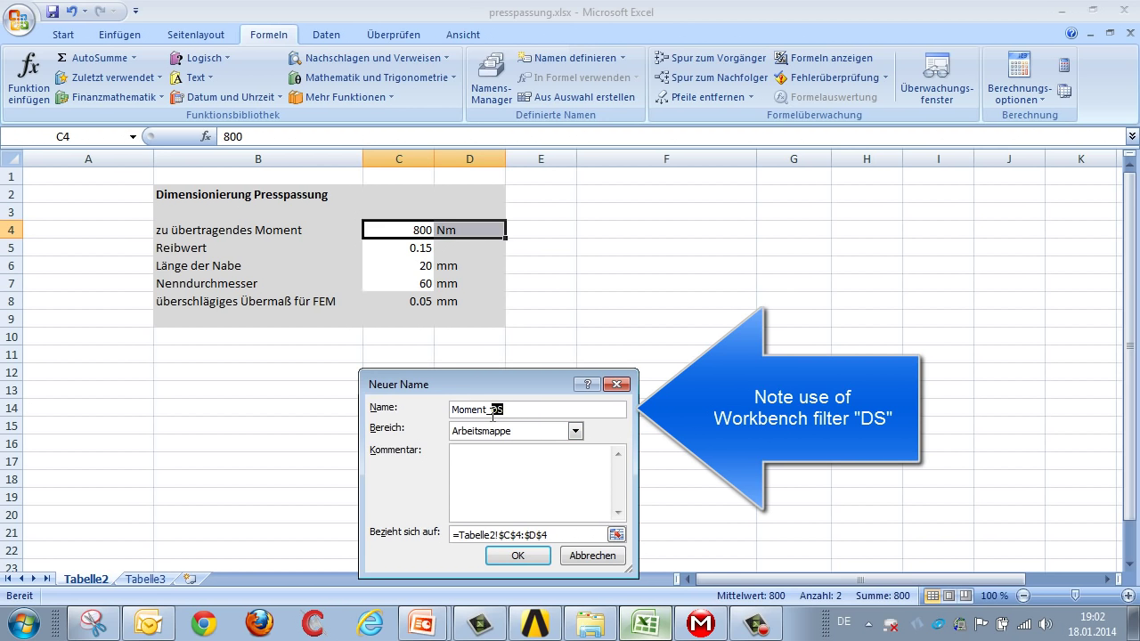
{"action": "left_click", "coordinate": [526, 555]}
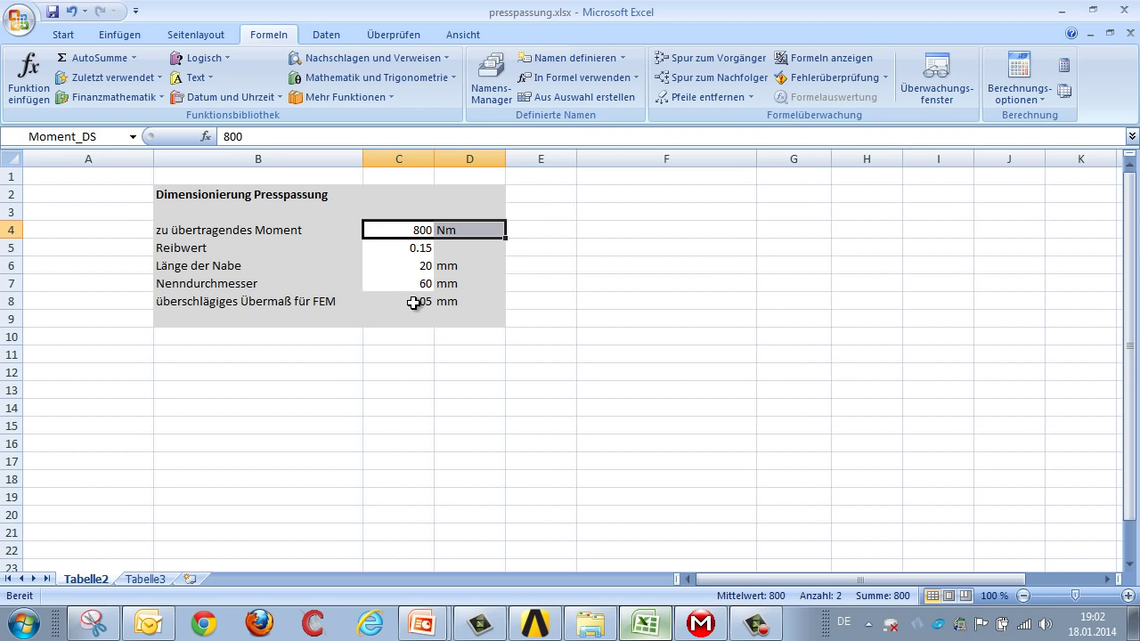
Name the 0.05 mm interference range C8:D8 'Uebermass_DS'
{"action": "left_click_drag", "start_coordinate": [411, 301], "coordinate": [445, 303]}
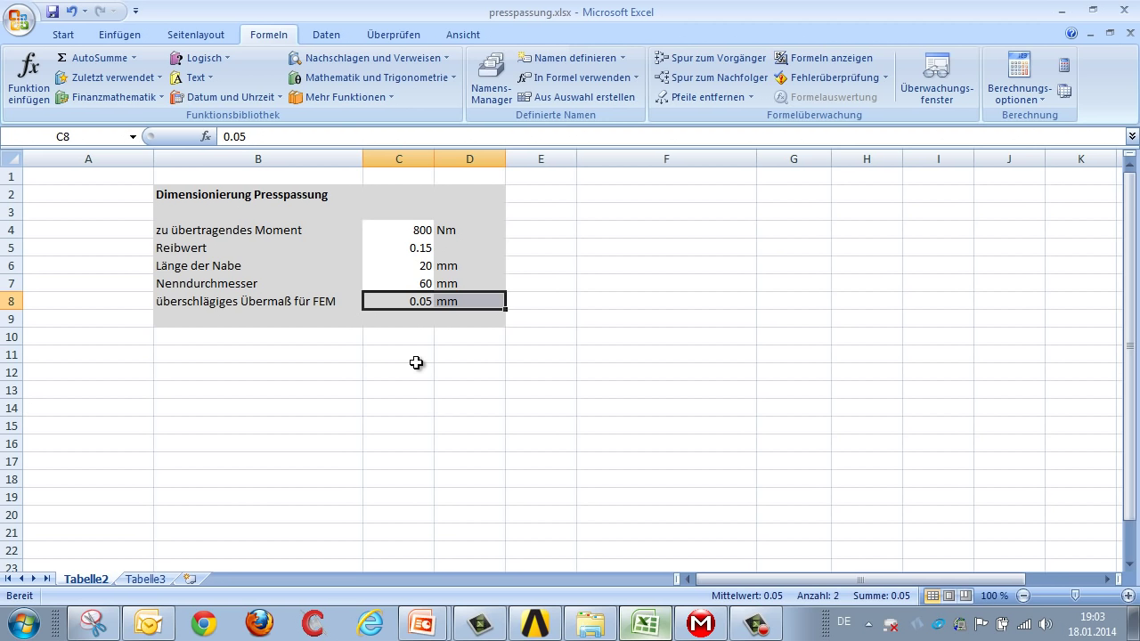
{"action": "right_click", "coordinate": [451, 302]}
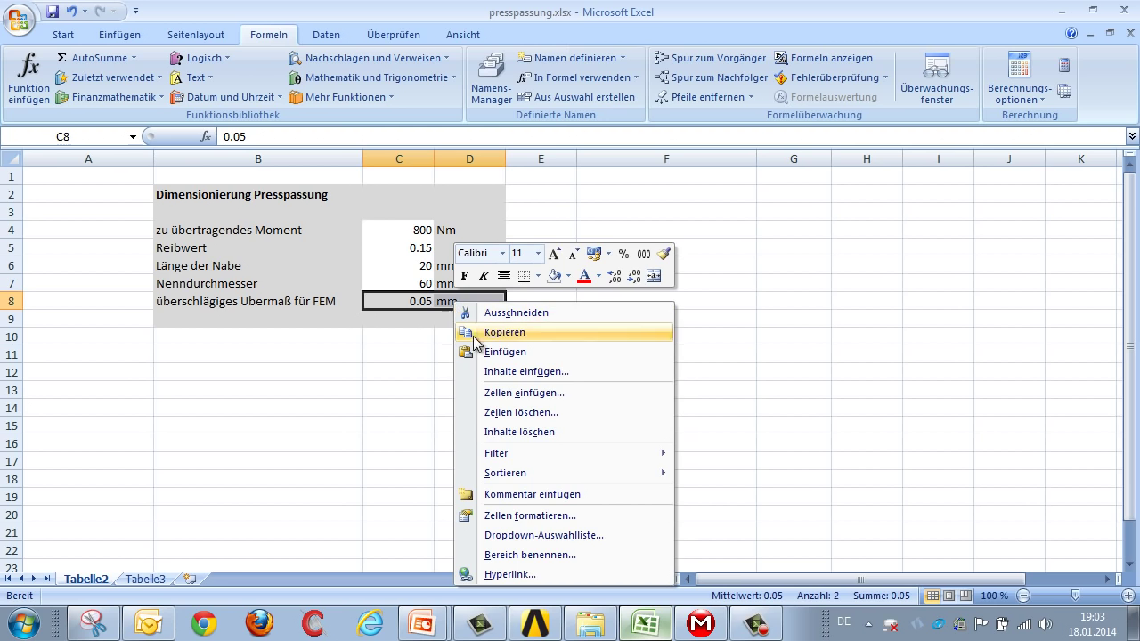
{"action": "left_click", "coordinate": [525, 554]}
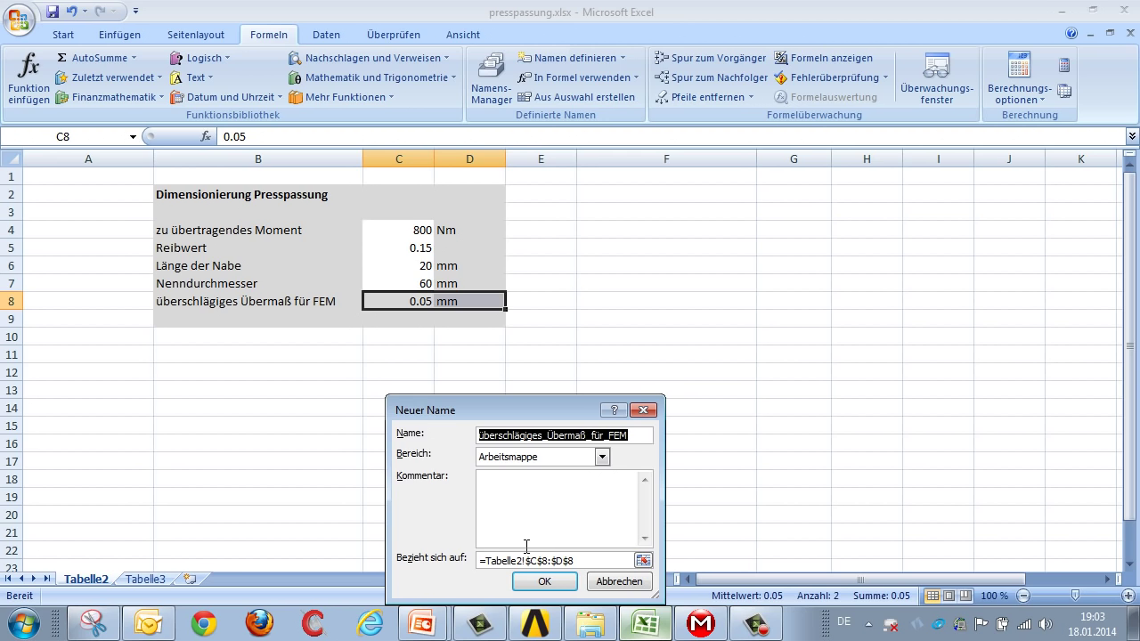
{"action": "type", "text": "Ueb"}
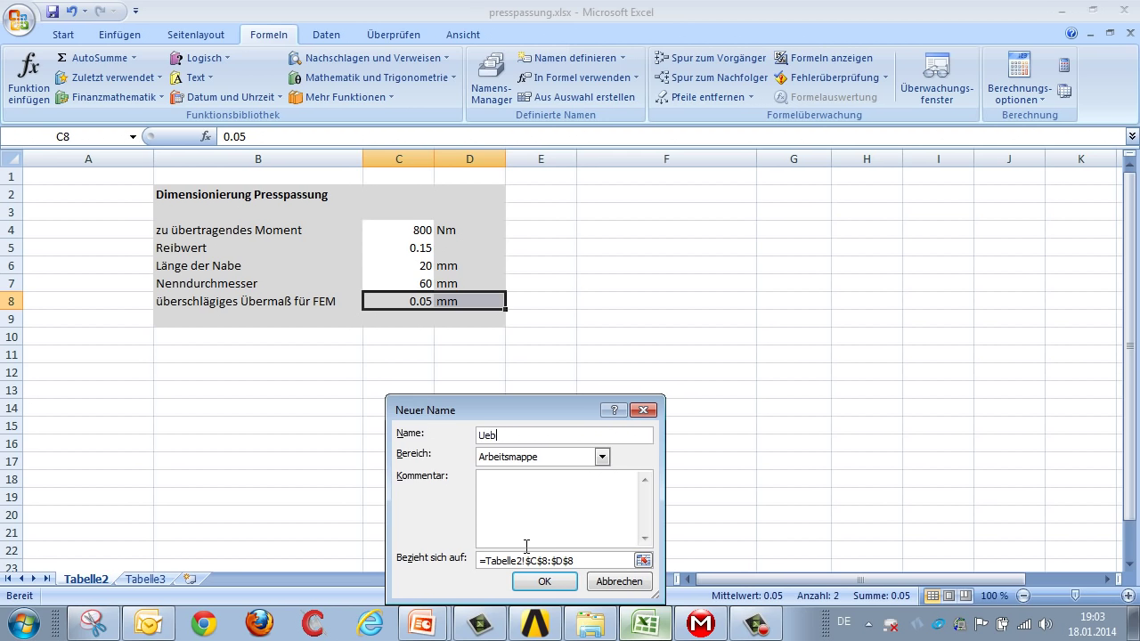
{"action": "type", "text": "ermass_DS"}
{"action": "left_click", "coordinate": [543, 581]}
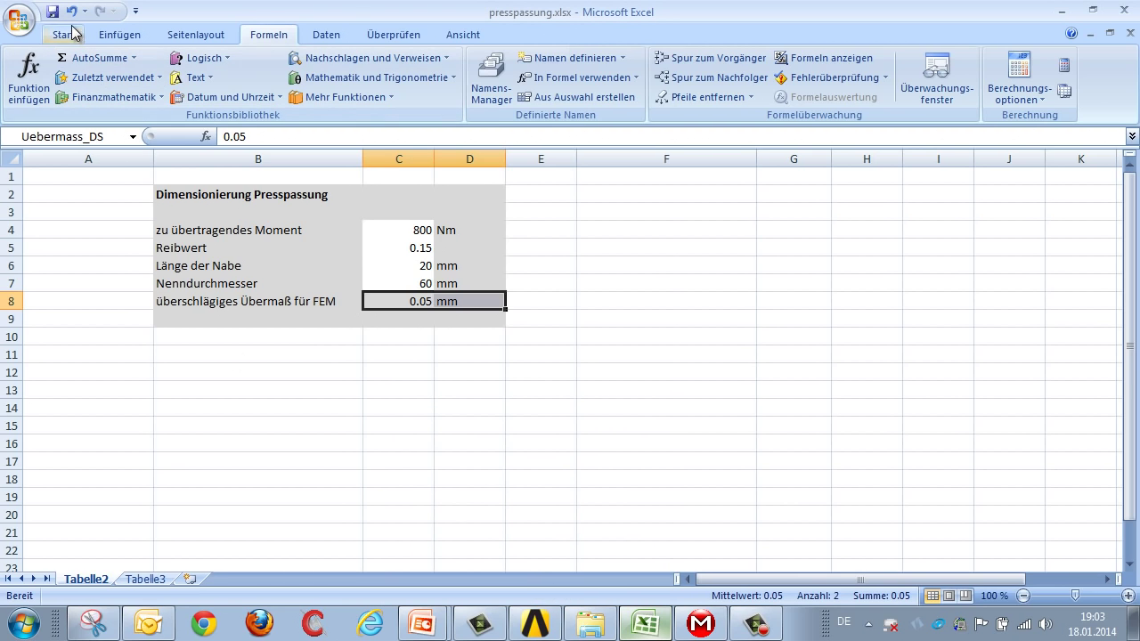
Add a Microsoft Office Excel system to the schematic and attach presspassung.xlsx to its Analysis cell
{"action": "left_click", "coordinate": [534, 623]}
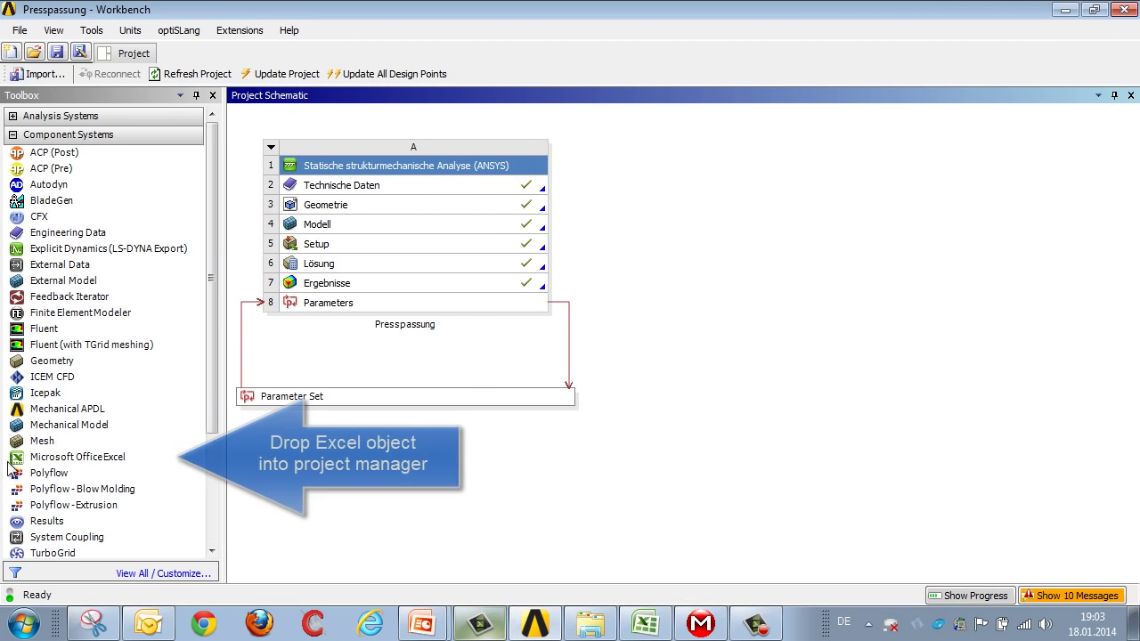
{"action": "left_click_drag", "start_coordinate": [67, 457], "coordinate": [250, 229]}
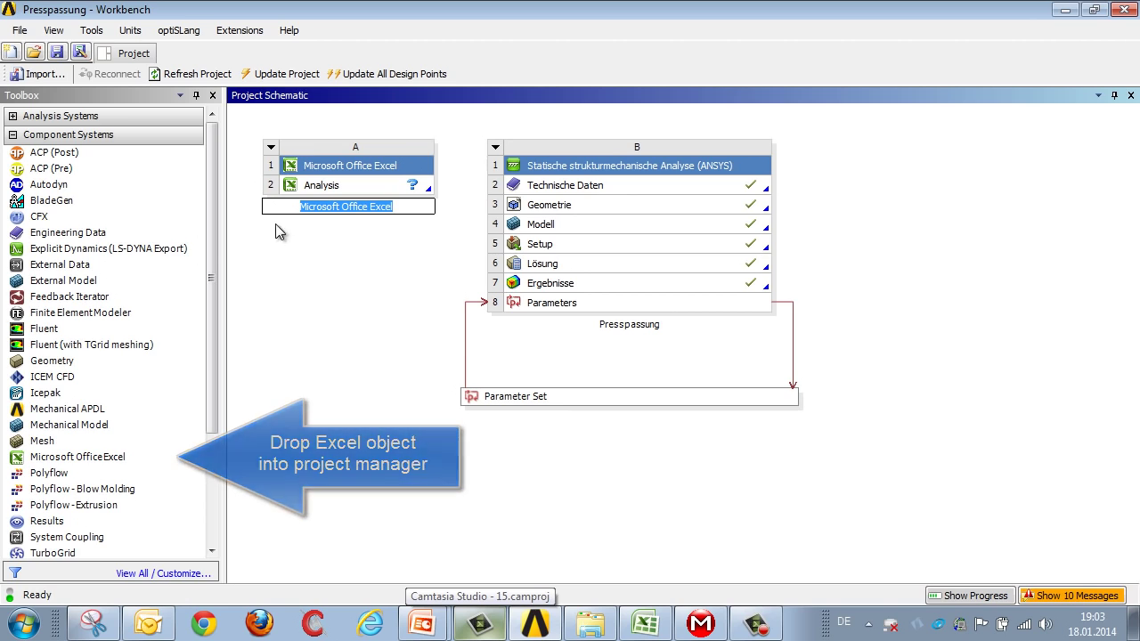
{"action": "left_click", "coordinate": [317, 185]}
{"action": "right_click", "coordinate": [324, 187]}
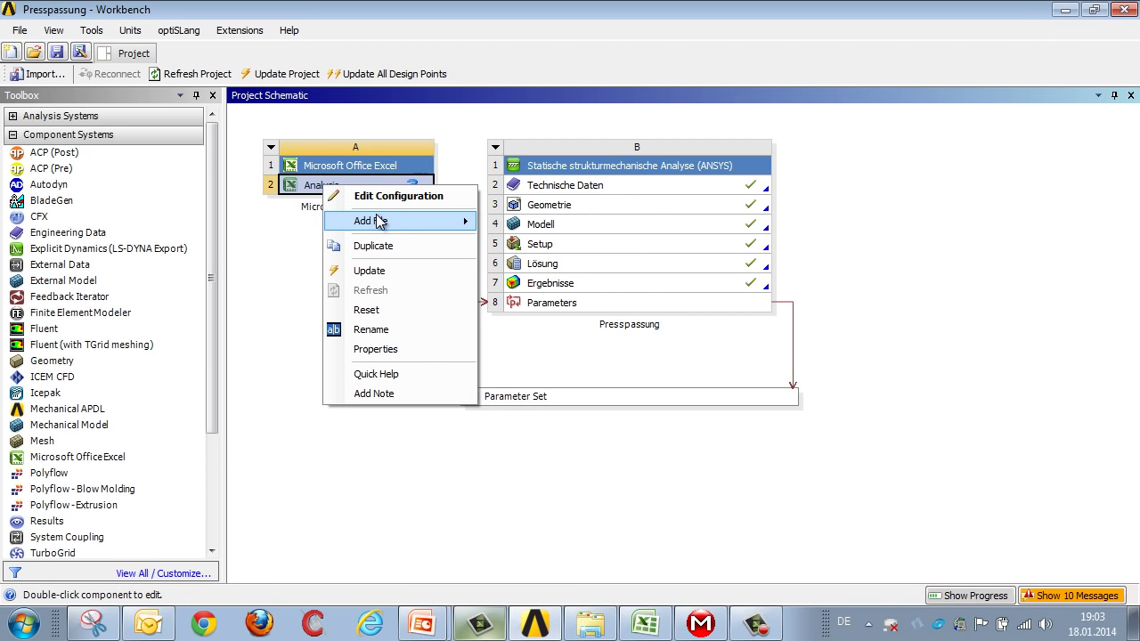
{"action": "mouse_move", "coordinate": [374, 221]}
{"action": "left_click", "coordinate": [512, 222]}
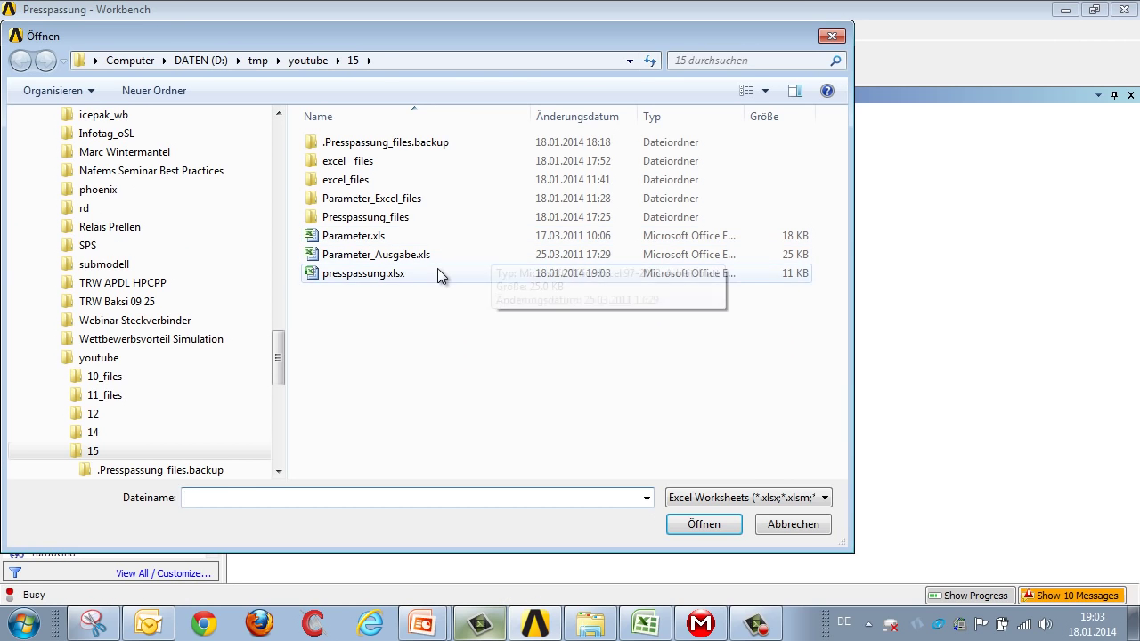
{"action": "double_click", "coordinate": [437, 273]}
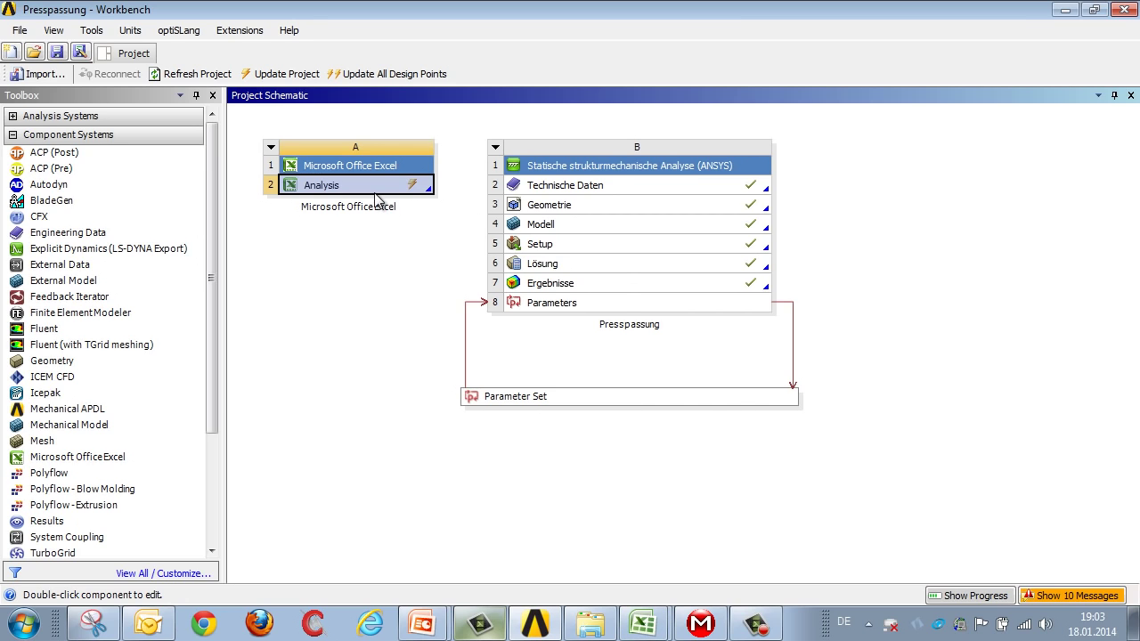
Mark Uebermass_DS as an Excel output and Moment_DS as an Excel input parameter
{"action": "double_click", "coordinate": [378, 187]}
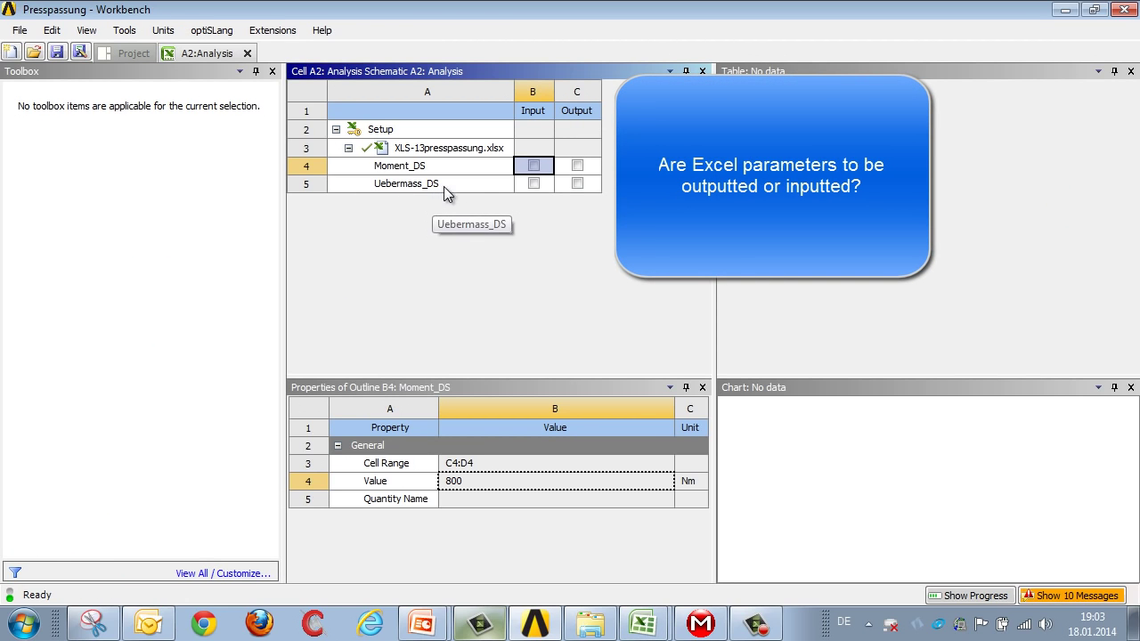
{"action": "left_click", "coordinate": [577, 183]}
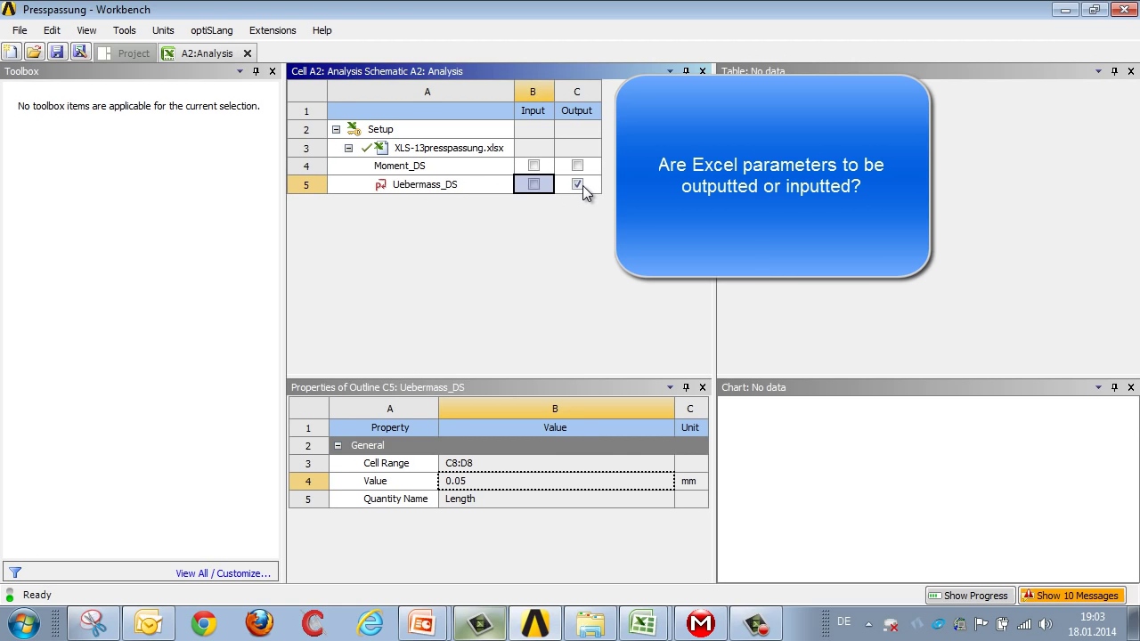
{"action": "left_click", "coordinate": [534, 167]}
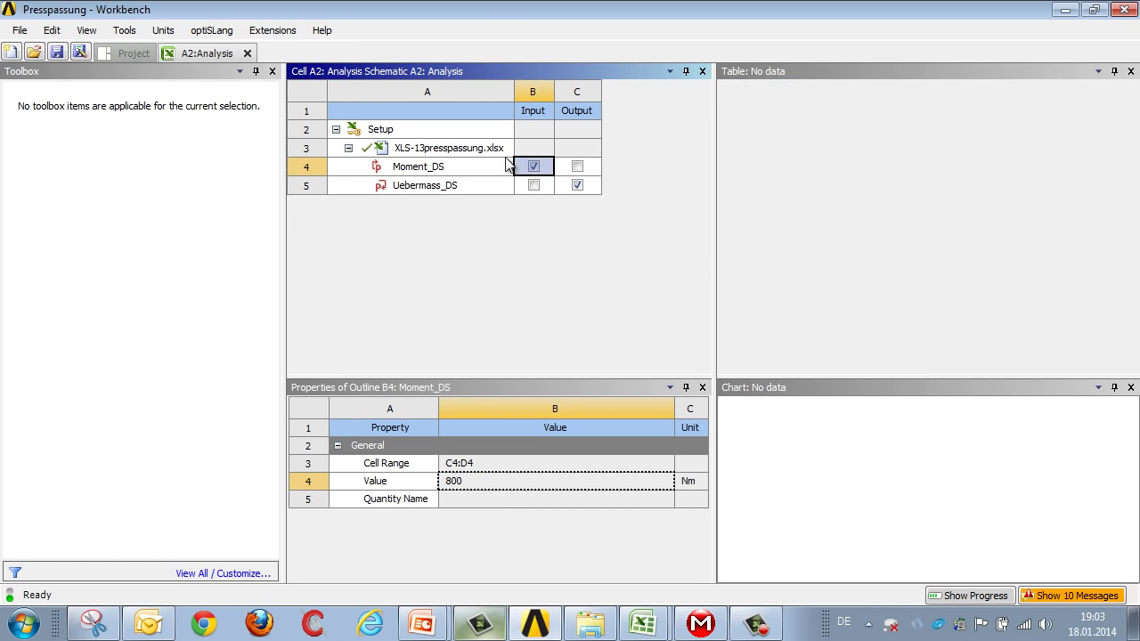
{"action": "left_click", "coordinate": [129, 53]}
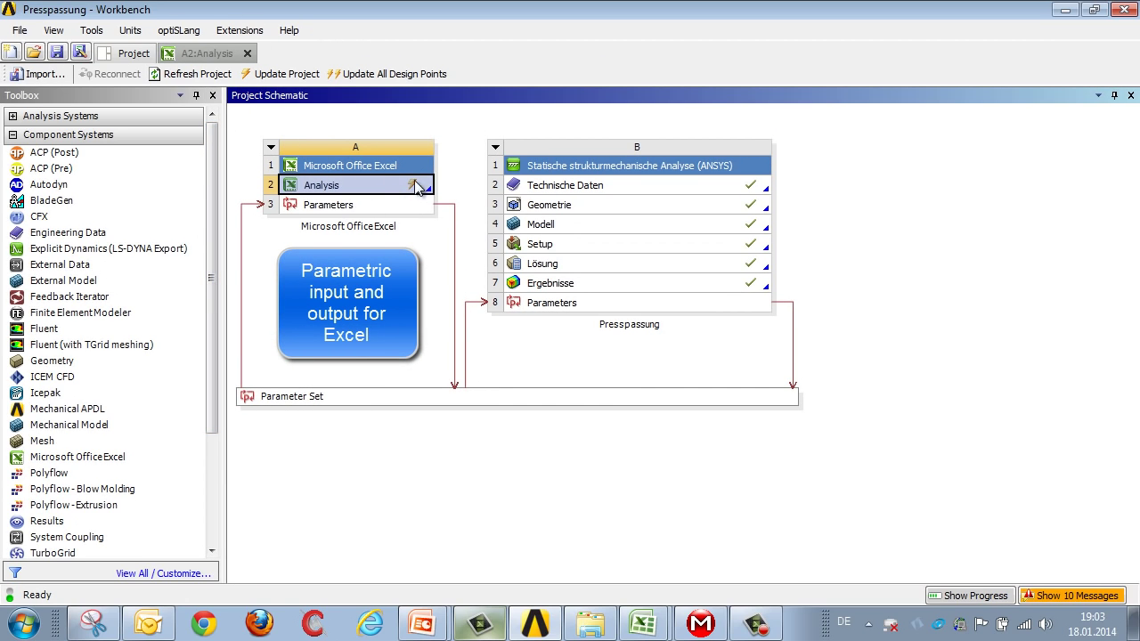
Open the Parameter Set and widen the All Parameters table
{"action": "double_click", "coordinate": [436, 393]}
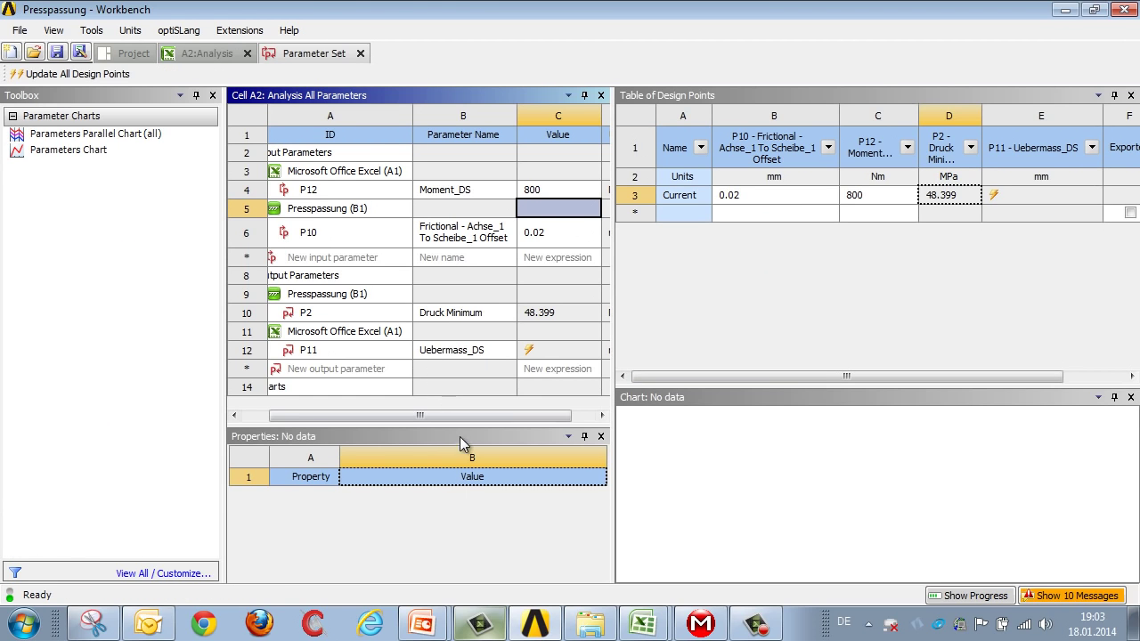
{"action": "left_click_drag", "start_coordinate": [224, 389], "coordinate": [162, 381]}
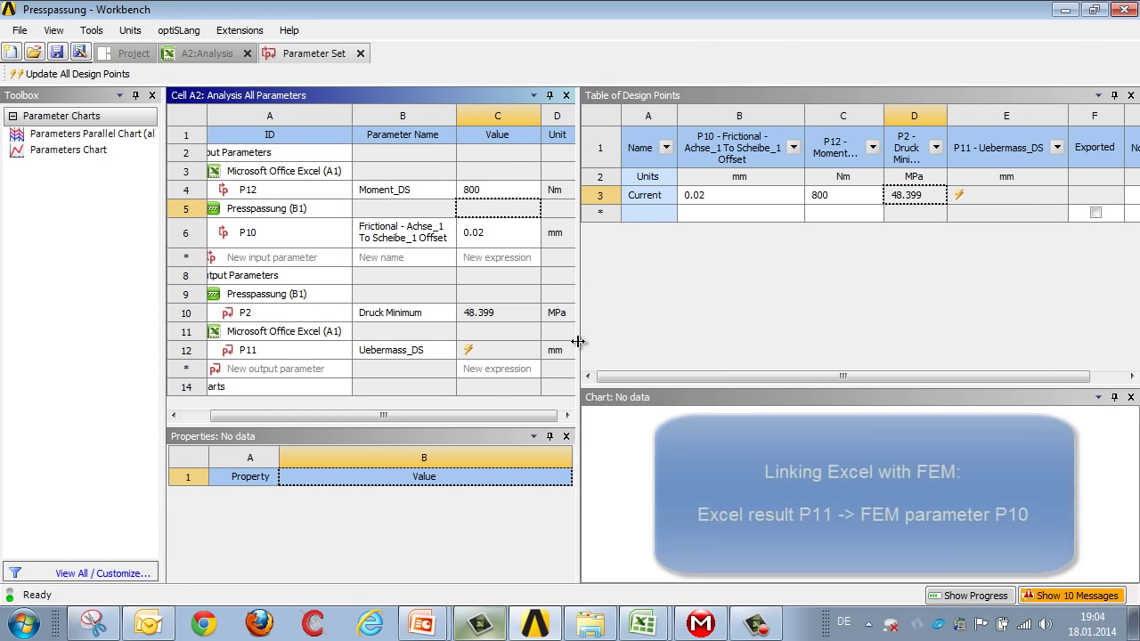
{"action": "left_click_drag", "start_coordinate": [581, 333], "coordinate": [626, 332]}
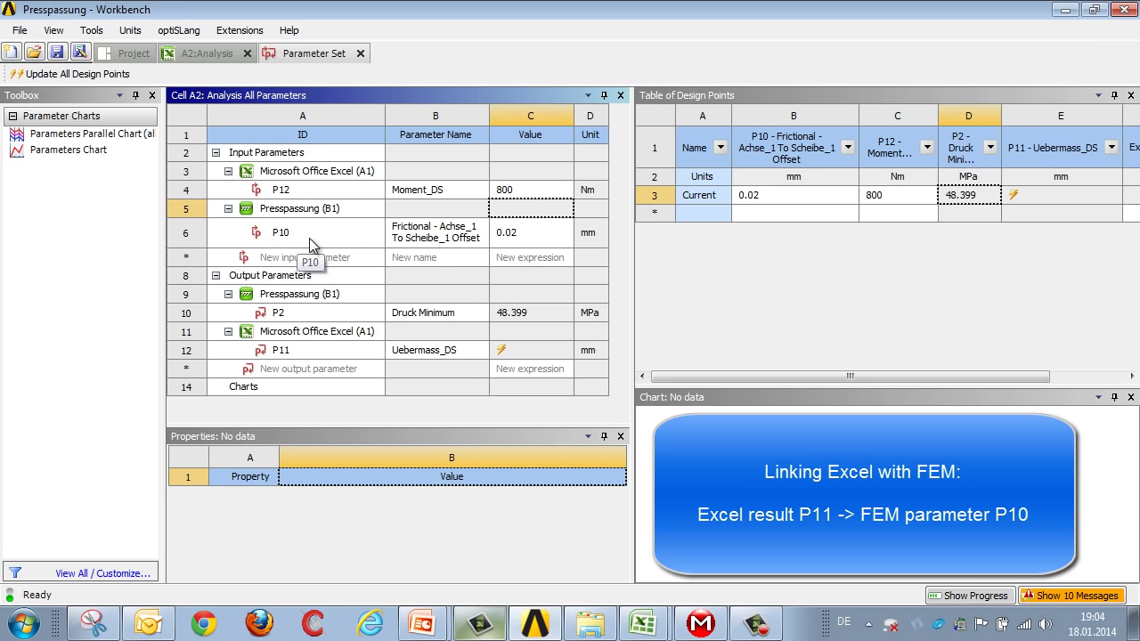
Replace P10's constant 0.02 mm with the expression P11
{"action": "left_click", "coordinate": [527, 237]}
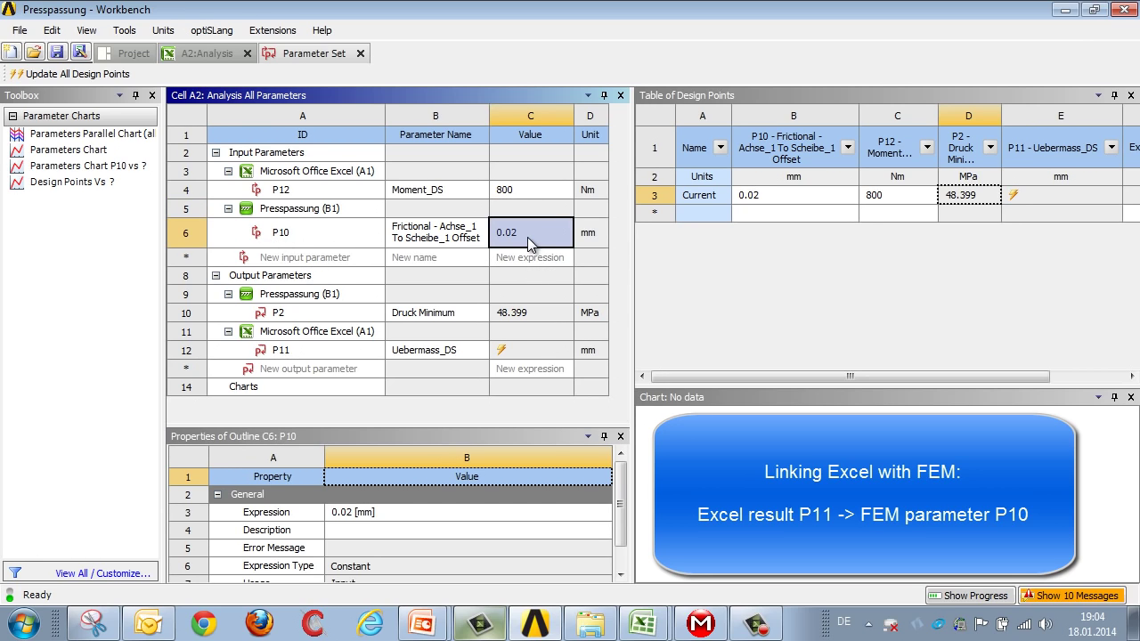
{"action": "left_click", "coordinate": [408, 515]}
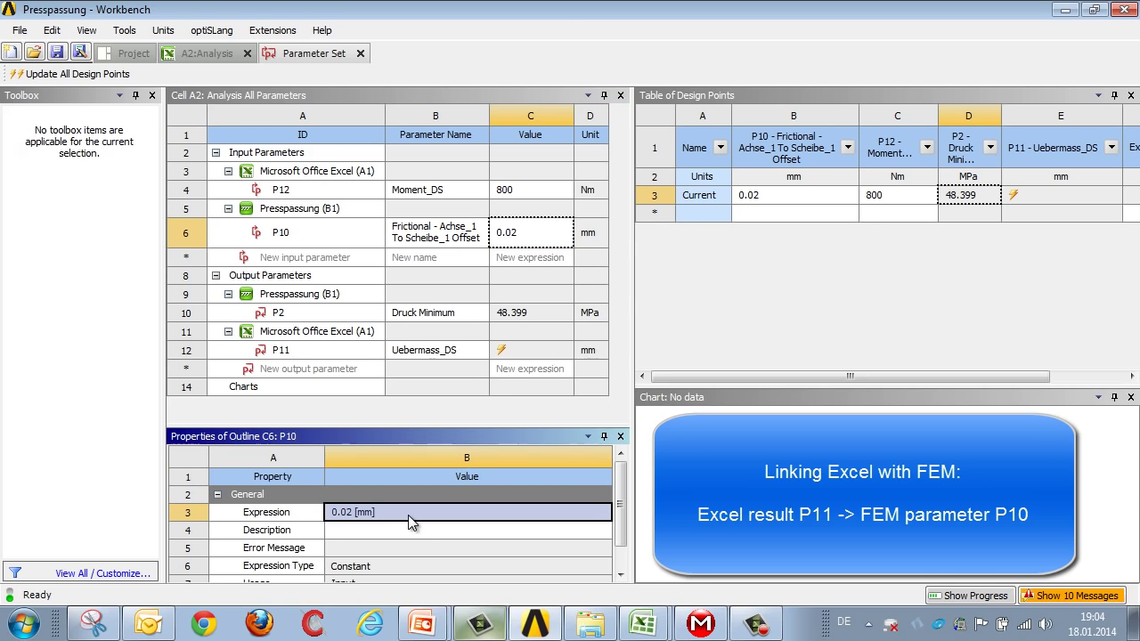
{"action": "type", "text": "P11"}
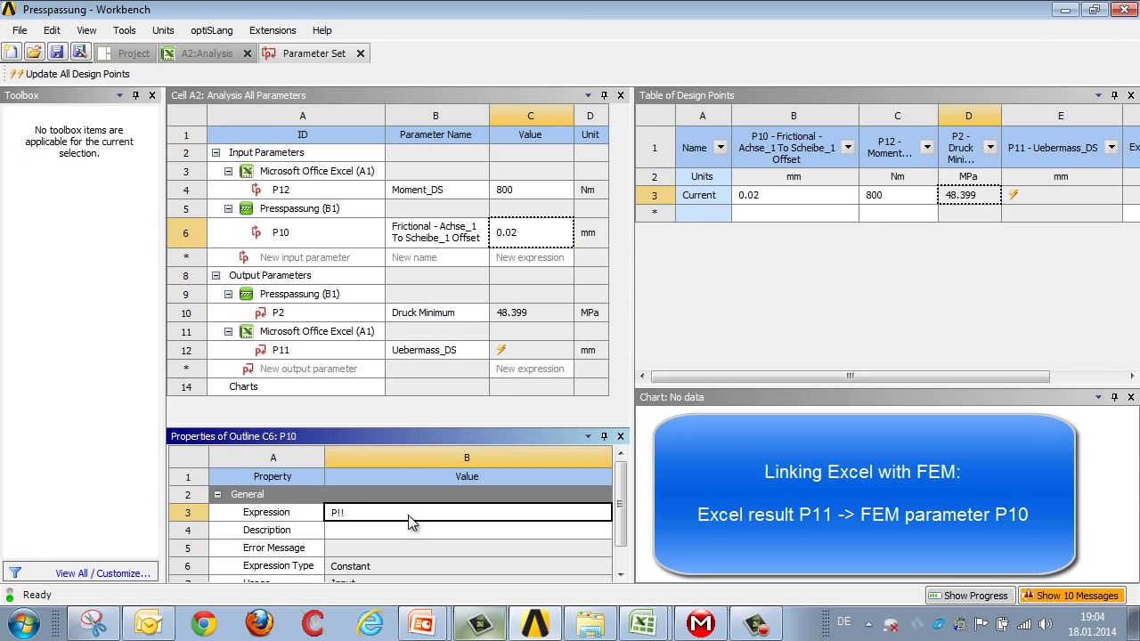
{"action": "key", "text": "BackSpace"}
{"action": "type", "text": "11"}
{"action": "key", "text": "Return"}
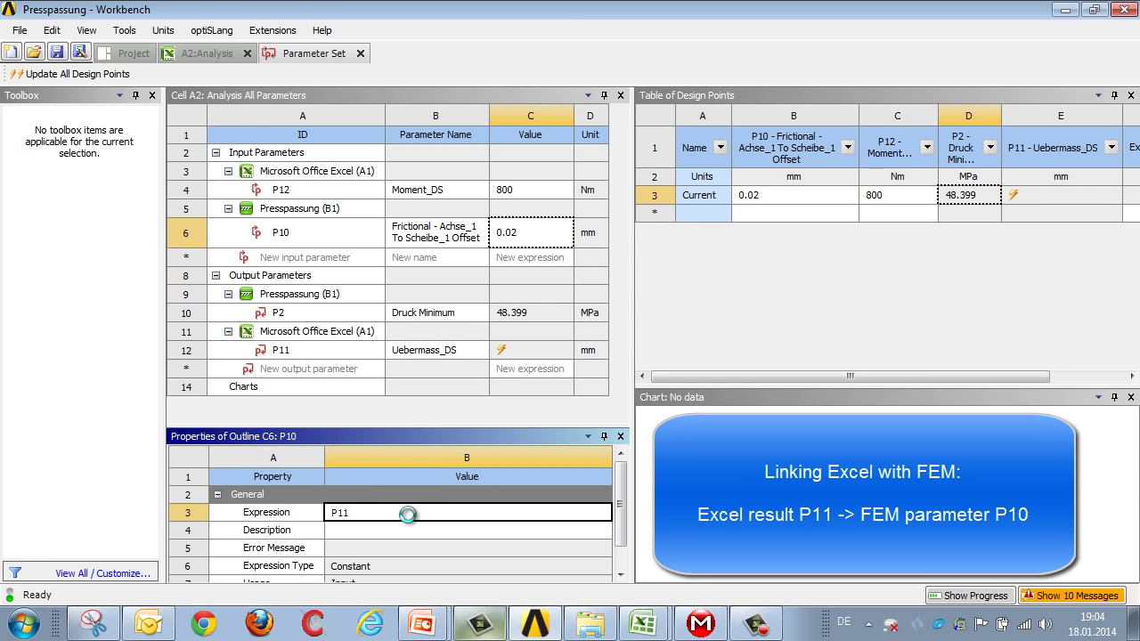